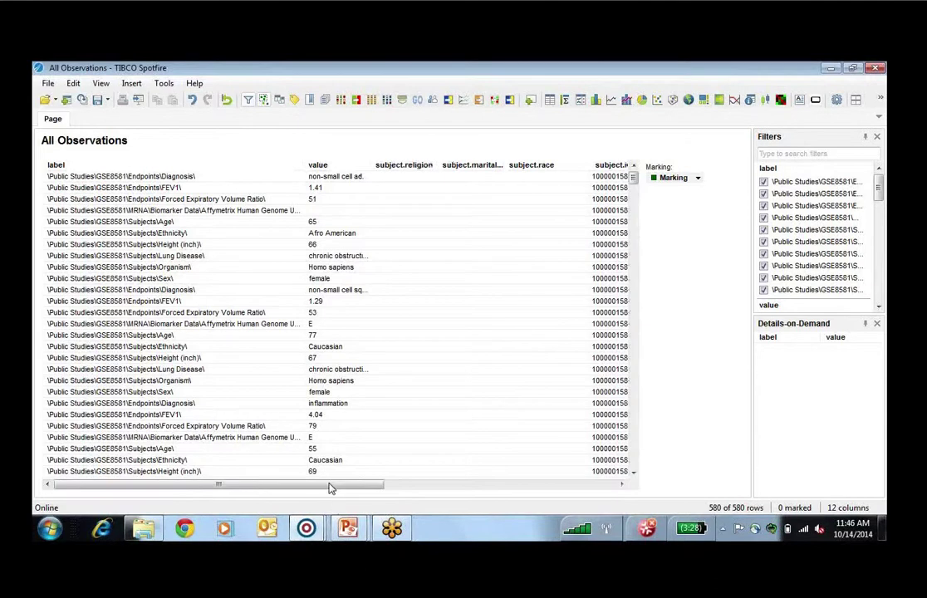
Review the columns of the All Observations table and add a single pie chart above it, removing the duplicate chart.
{"action": "left_click_drag", "start_coordinate": [327, 490], "coordinate": [589, 504]}
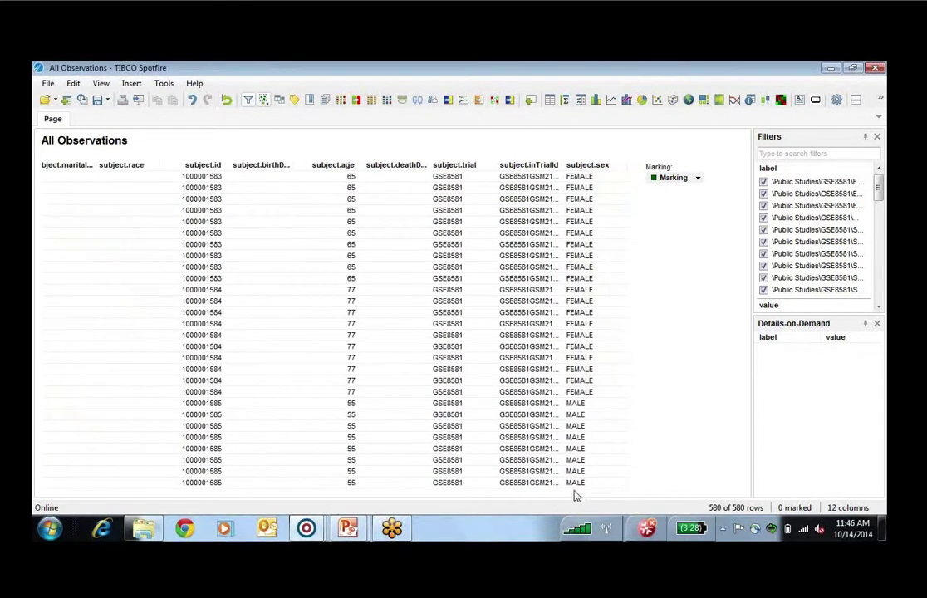
{"action": "left_click_drag", "start_coordinate": [509, 493], "coordinate": [232, 472]}
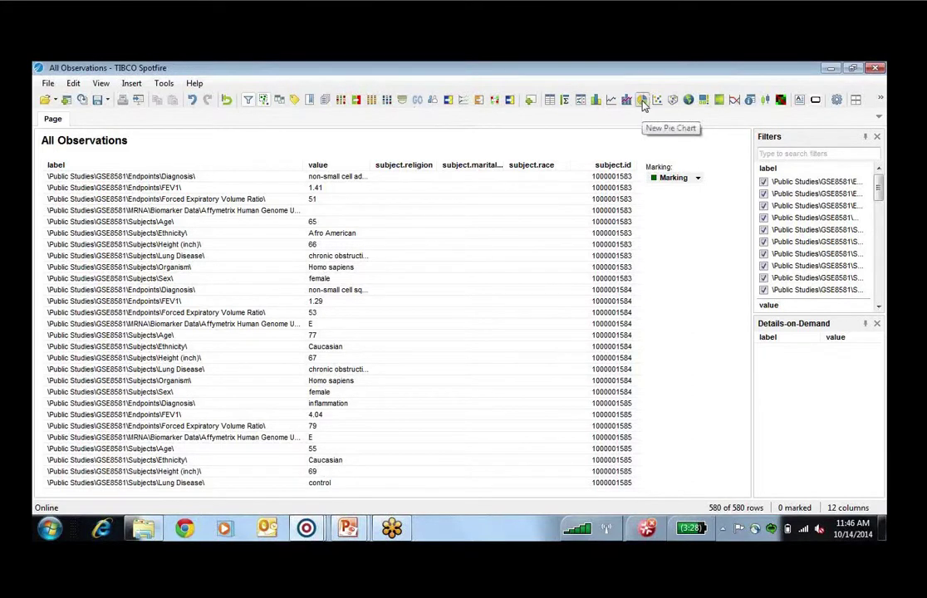
{"action": "left_click", "coordinate": [643, 101]}
{"action": "left_click", "coordinate": [642, 101]}
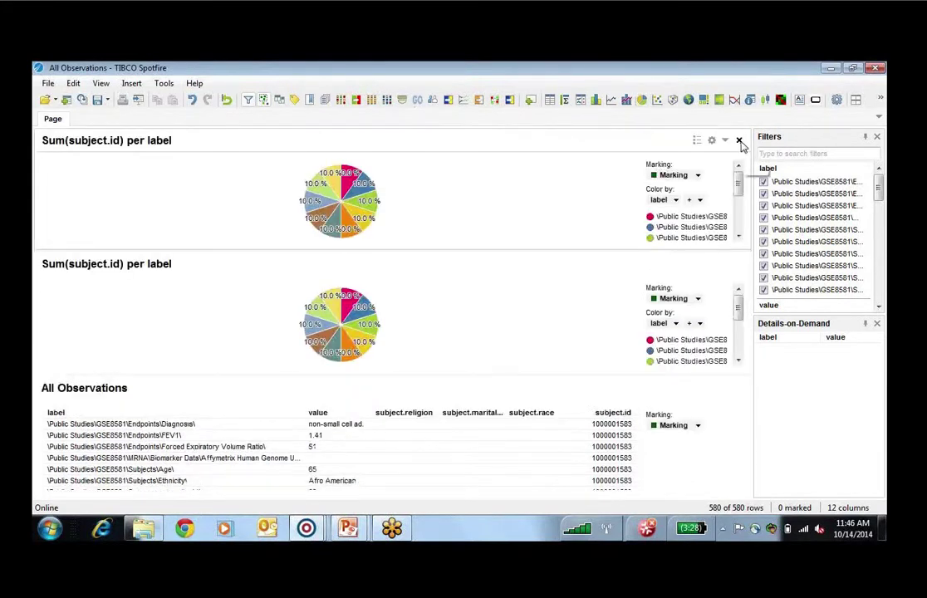
{"action": "left_click", "coordinate": [739, 141]}
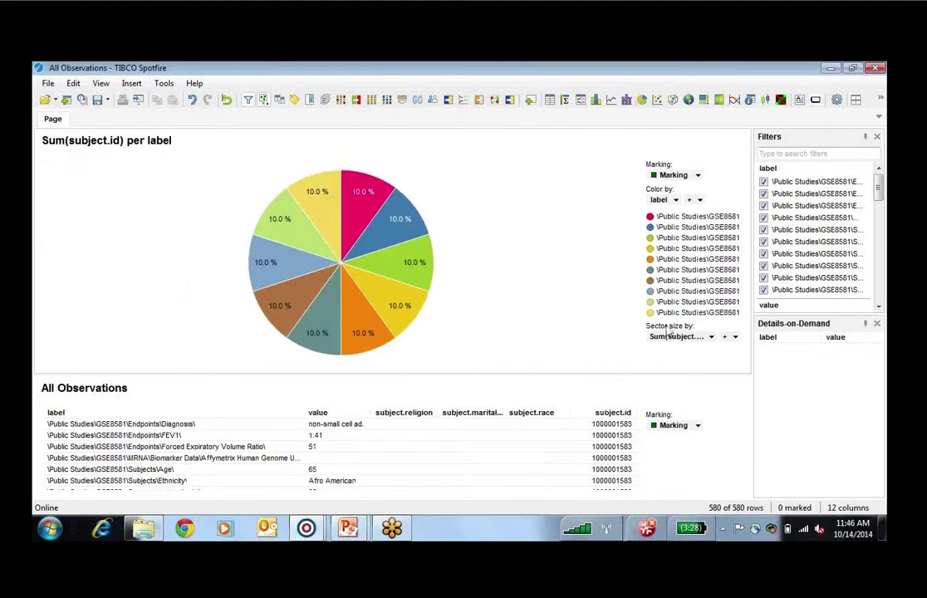
Color the pie chart by subject.sex and shrink the chart's height to give the All Observations table more room.
{"action": "left_click", "coordinate": [676, 201]}
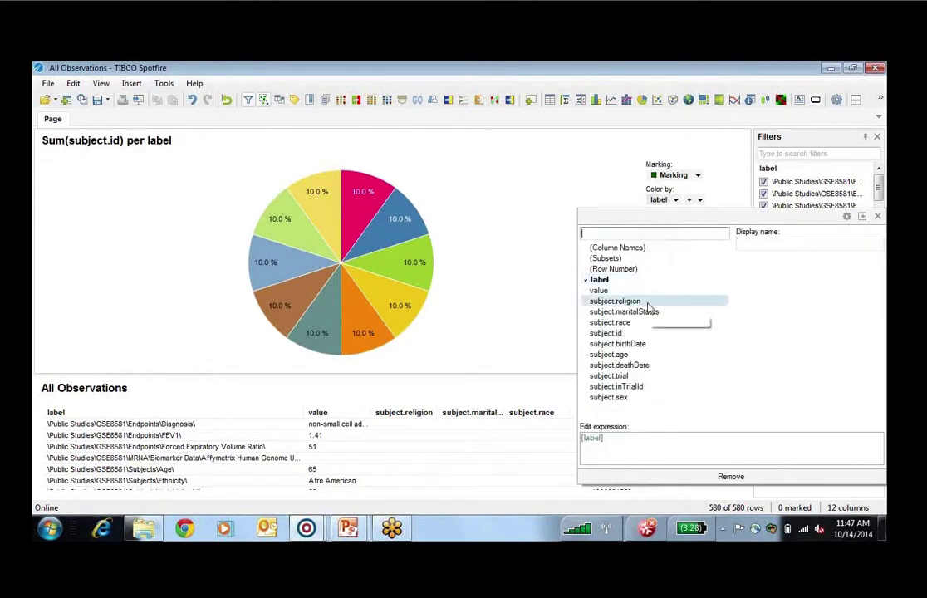
{"action": "left_click", "coordinate": [636, 398]}
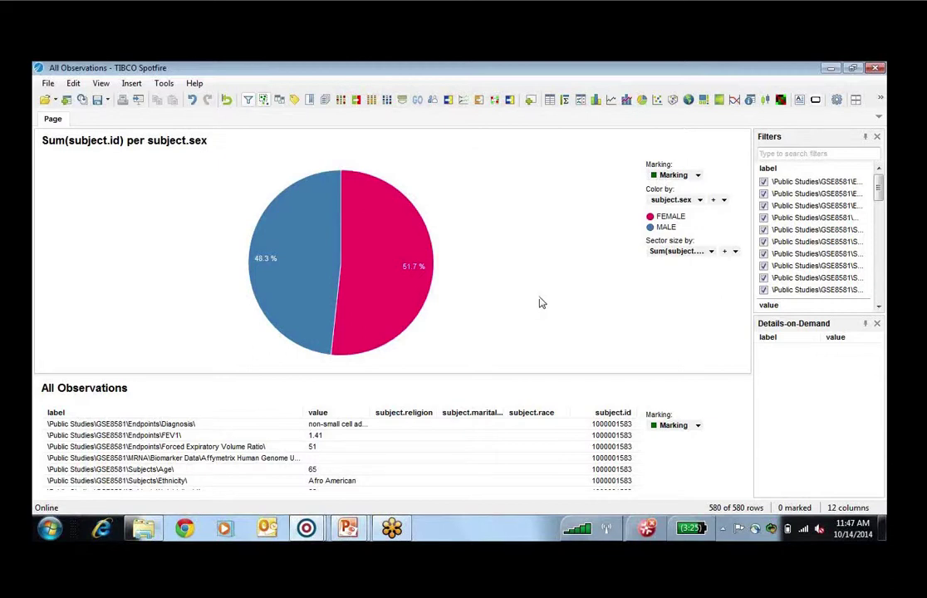
{"action": "left_click_drag", "start_coordinate": [599, 376], "coordinate": [584, 174]}
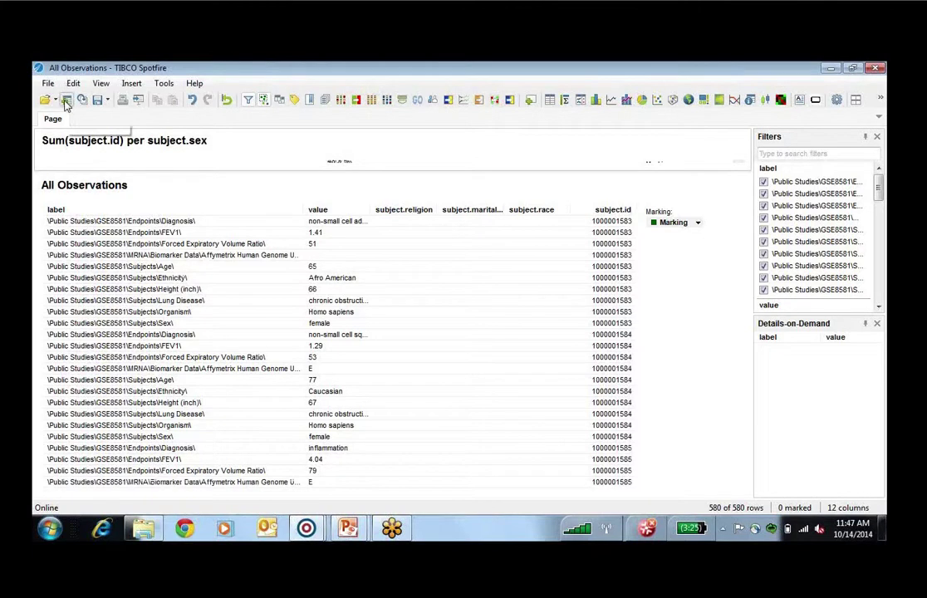
Add a data table from the tranSMART data source, using study GSE8581's Affymetrix Human Genome U133A 2.0 Array Lung table with the default projection.
{"action": "left_click", "coordinate": [66, 101]}
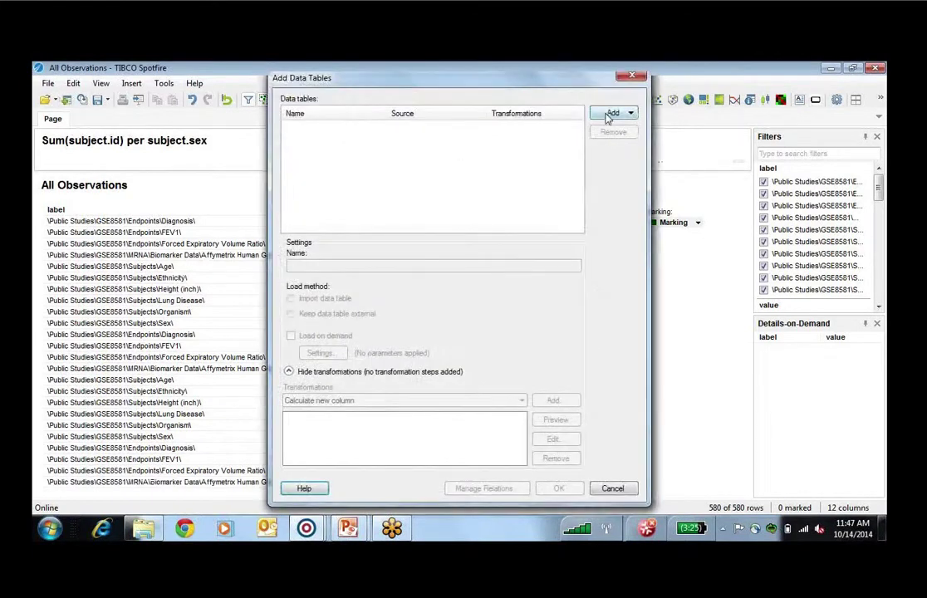
{"action": "left_click", "coordinate": [610, 116]}
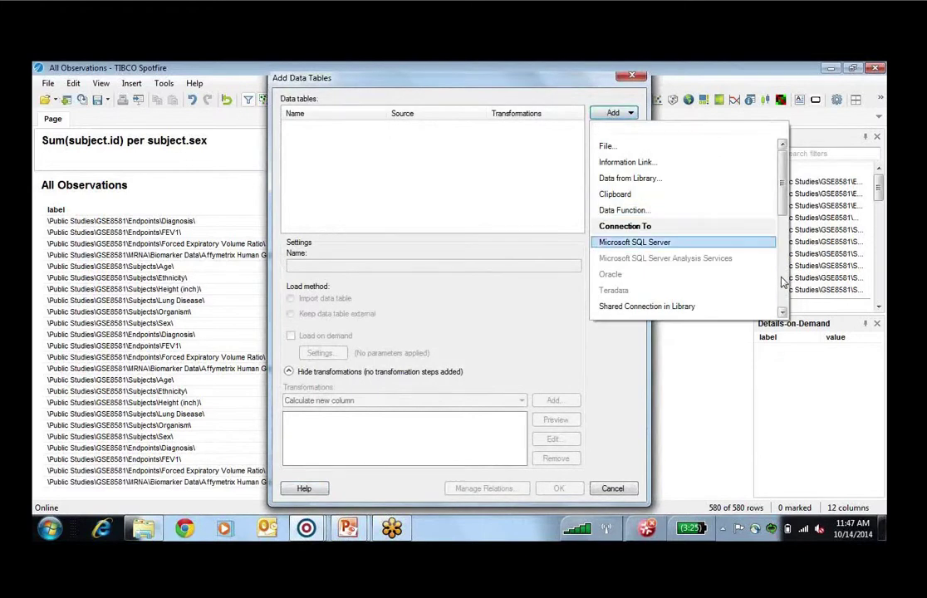
{"action": "scroll", "coordinate": [778, 283], "scroll_direction": "down", "scroll_amount": 3}
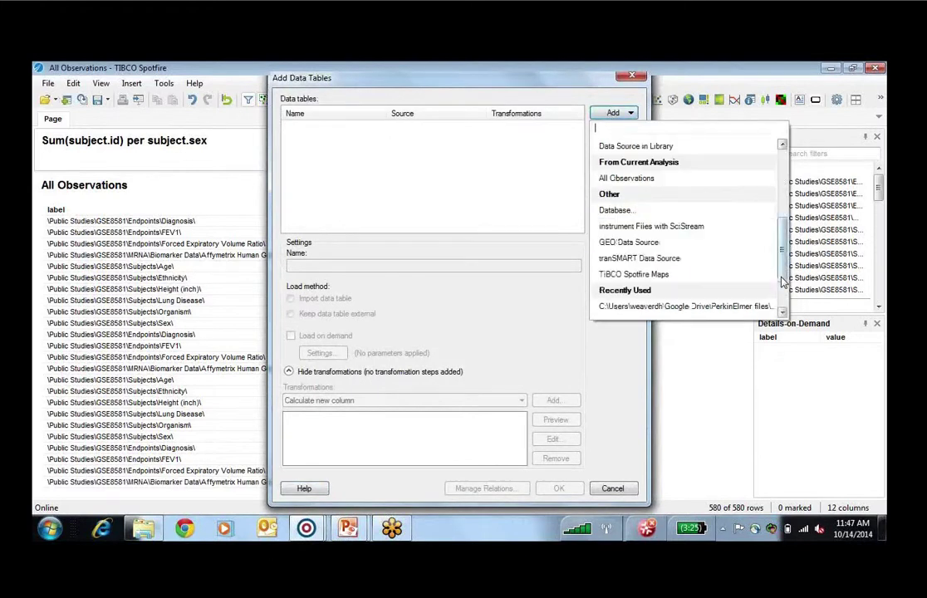
{"action": "left_click", "coordinate": [714, 261]}
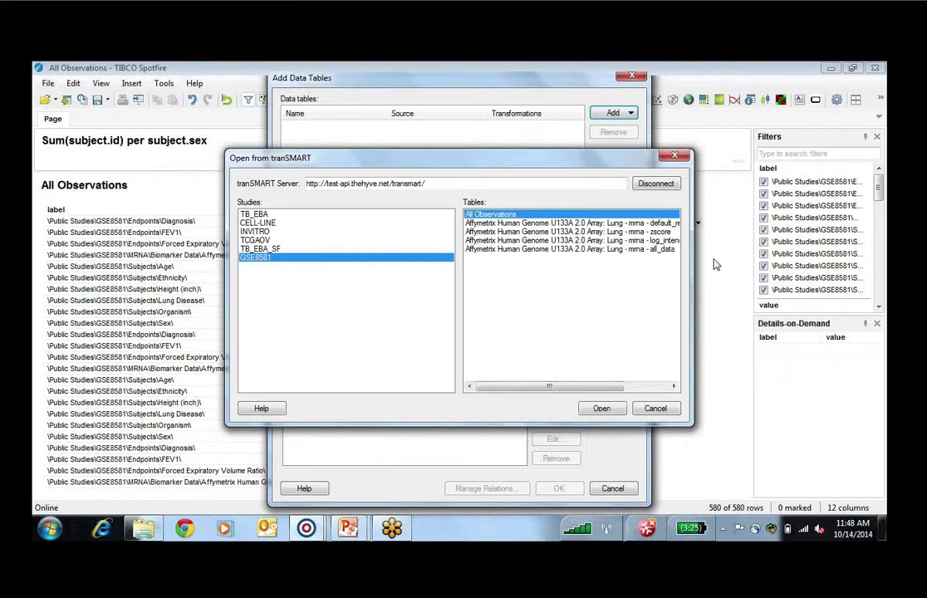
{"action": "left_click", "coordinate": [633, 242]}
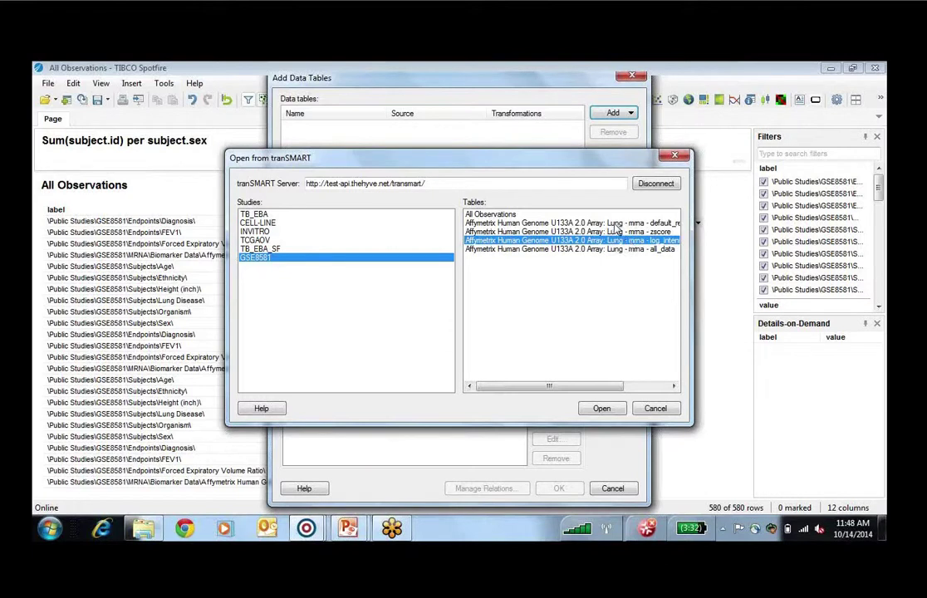
{"action": "left_click", "coordinate": [616, 223]}
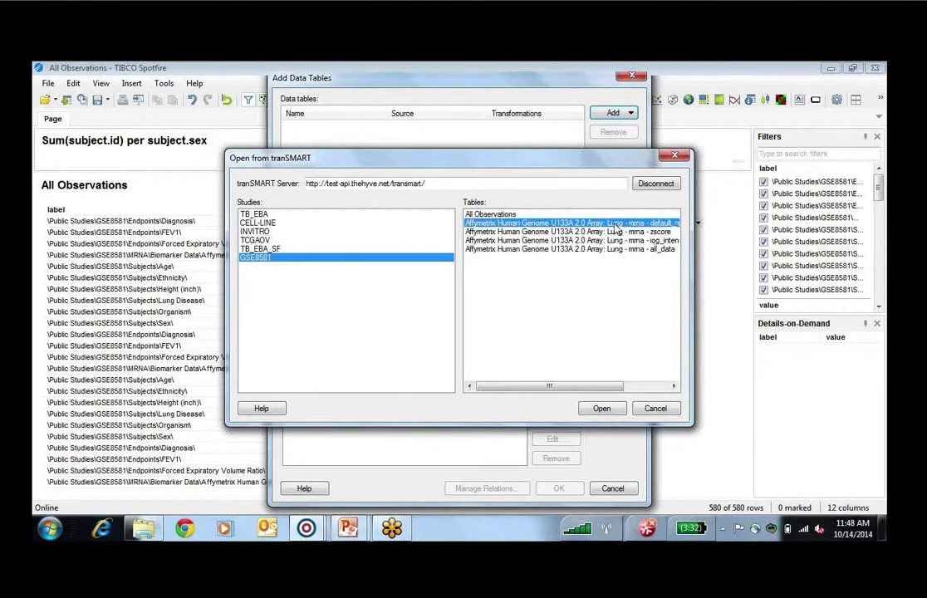
{"action": "left_click", "coordinate": [612, 408]}
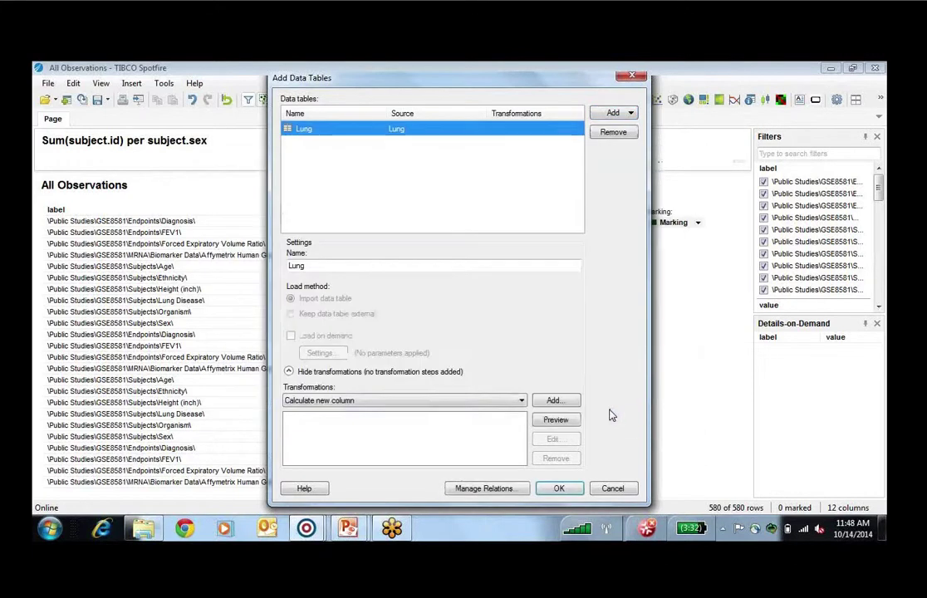
{"action": "left_click", "coordinate": [573, 492]}
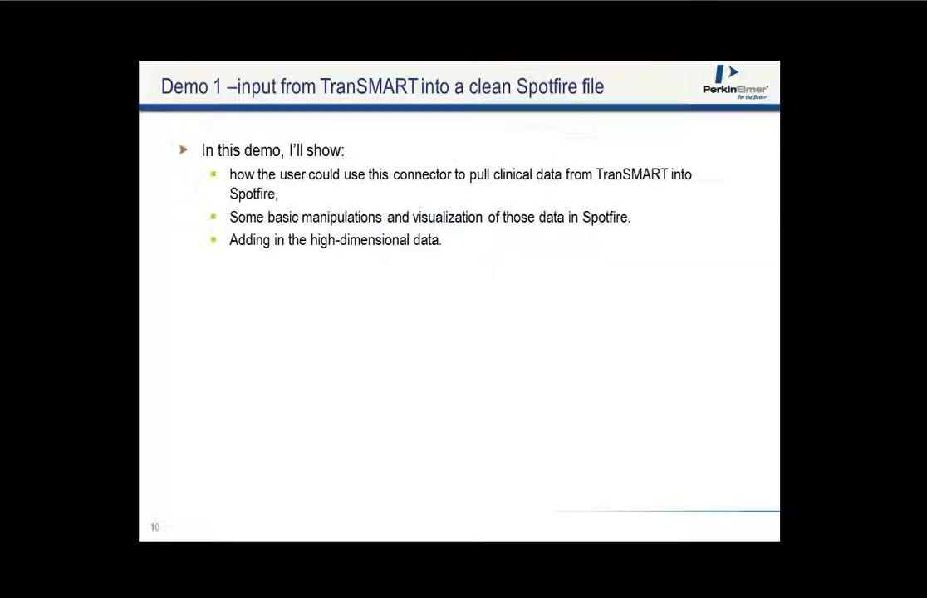
Switch to the PowerPoint slide show and advance to the Demo 2 slide about the Spotfire template.
{"action": "key", "text": "alt+Tab"}
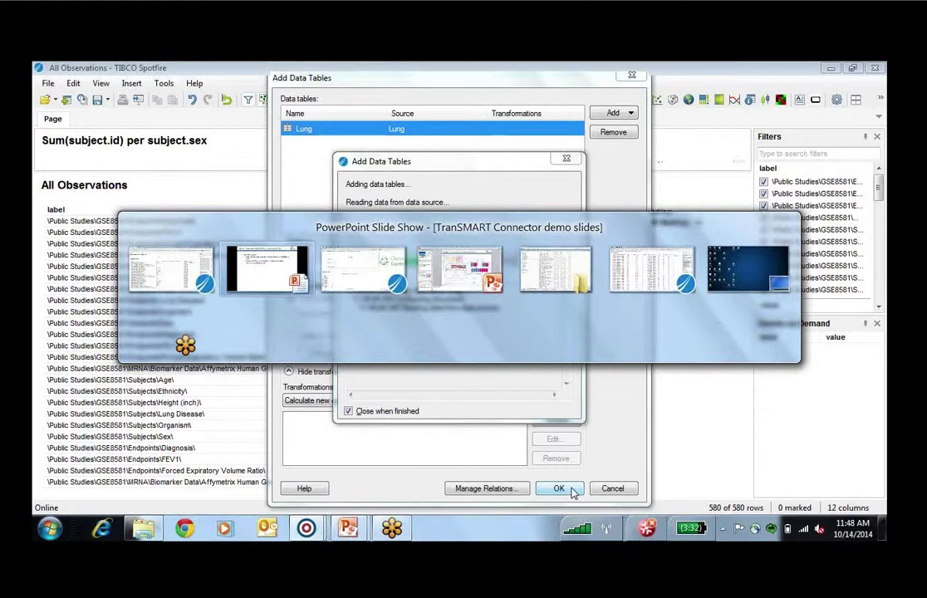
{"action": "key", "text": "alt+Tab"}
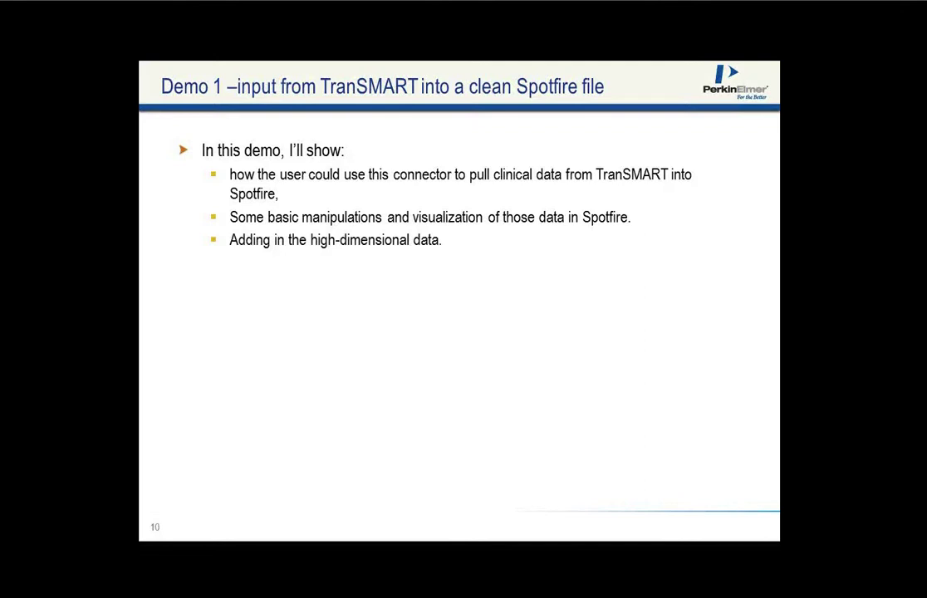
{"action": "key", "text": "Right"}
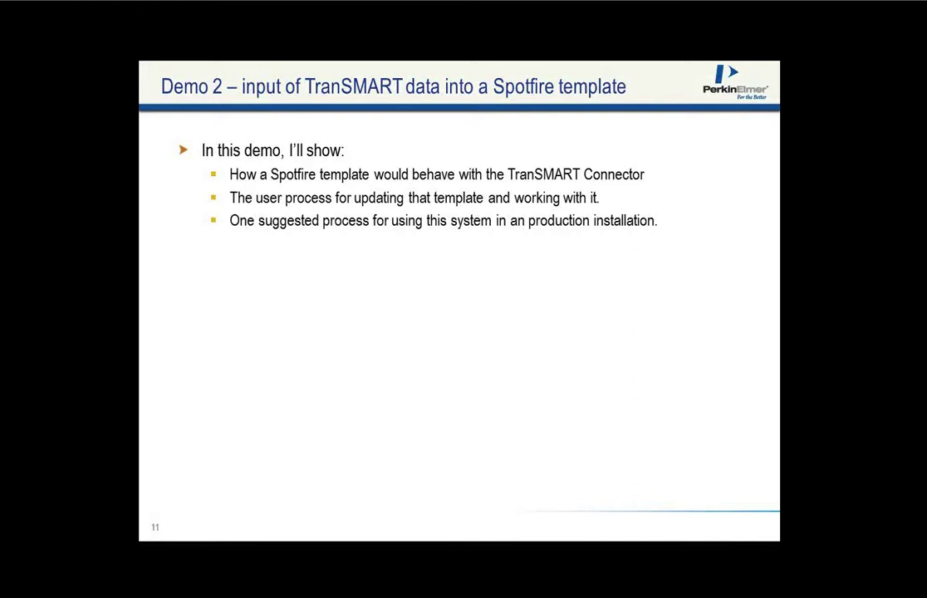
Switch back to the All Observations analysis in TIBCO Spotfire to view the imported Lung table.
{"action": "key", "text": "alt+Tab"}
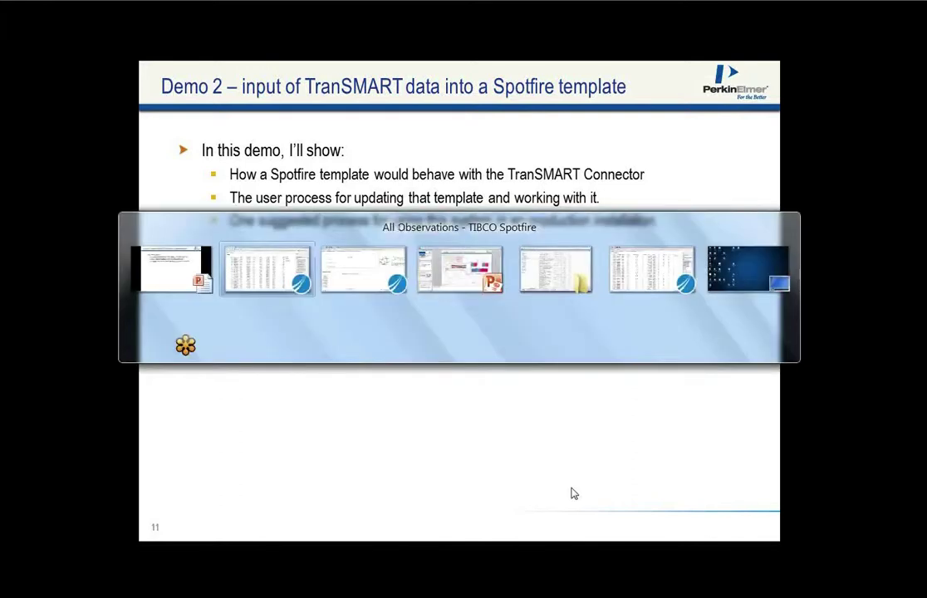
{"action": "key", "text": "Tab"}
{"action": "key", "text": "Tab"}
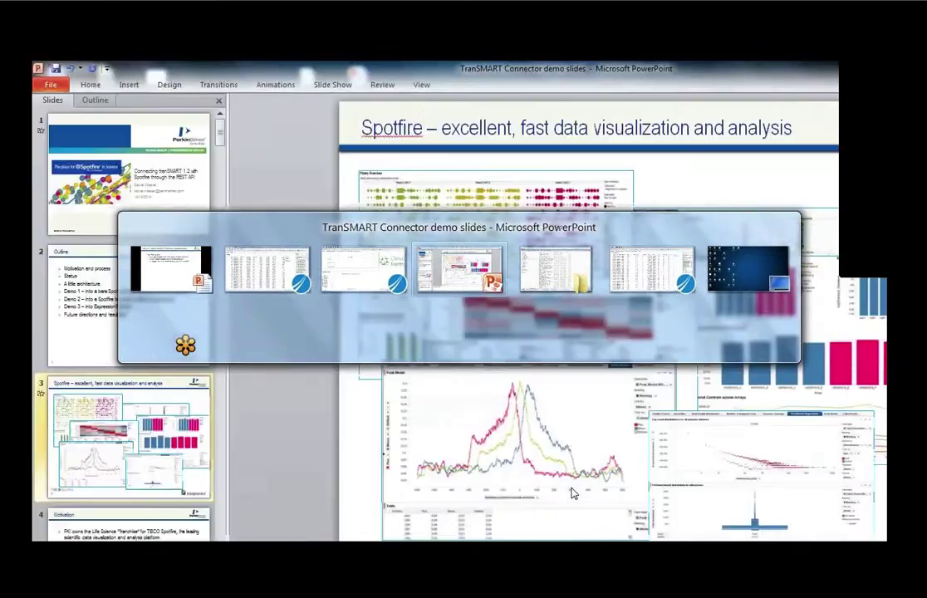
{"action": "key", "text": "shift+Tab"}
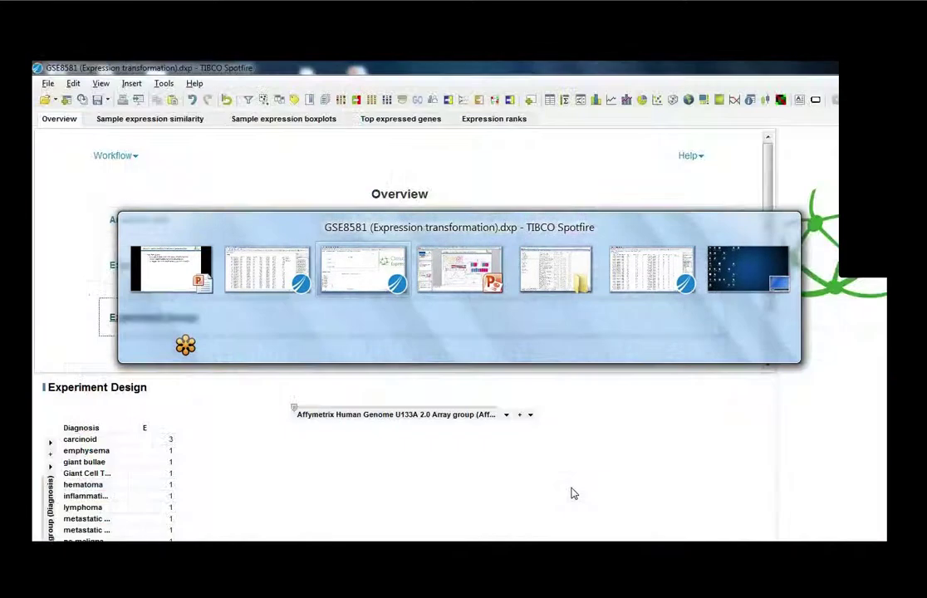
{"action": "key", "text": "shift+Tab"}
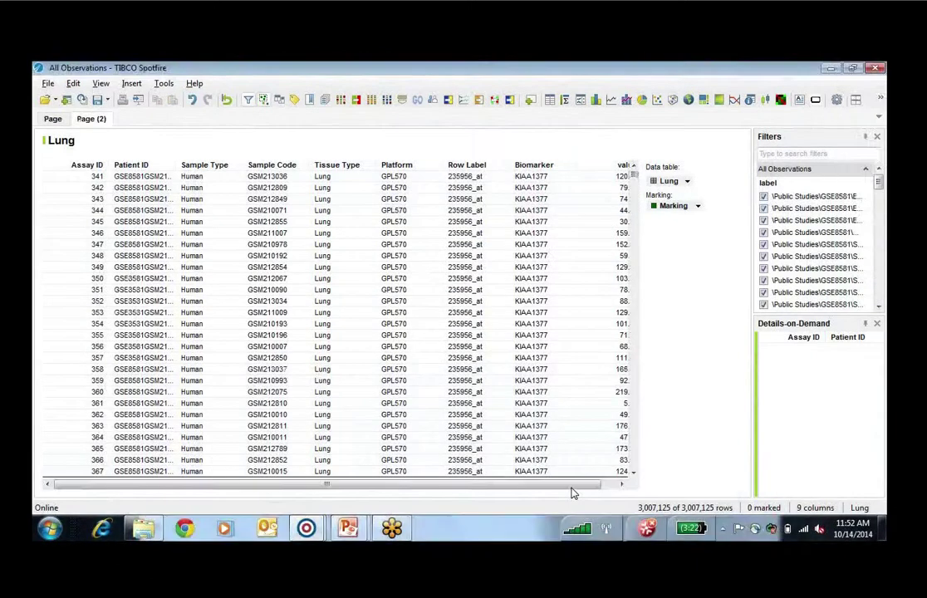
Switch to the tranSMART template example.dxp analysis and examine all columns of its clinical observations table.
{"action": "key", "text": "alt+Tab"}
{"action": "key", "text": "Tab"}
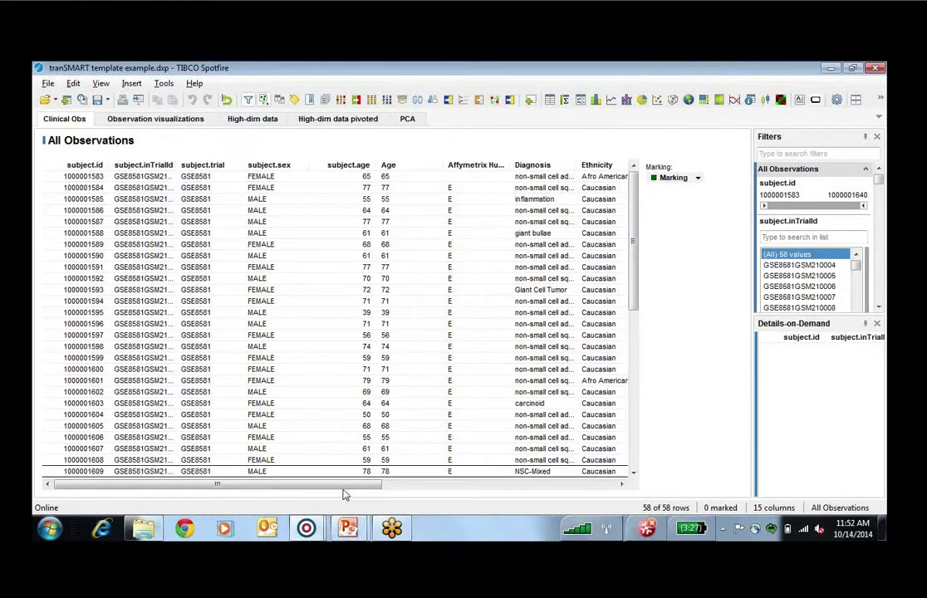
{"action": "left_click_drag", "start_coordinate": [347, 487], "coordinate": [480, 482]}
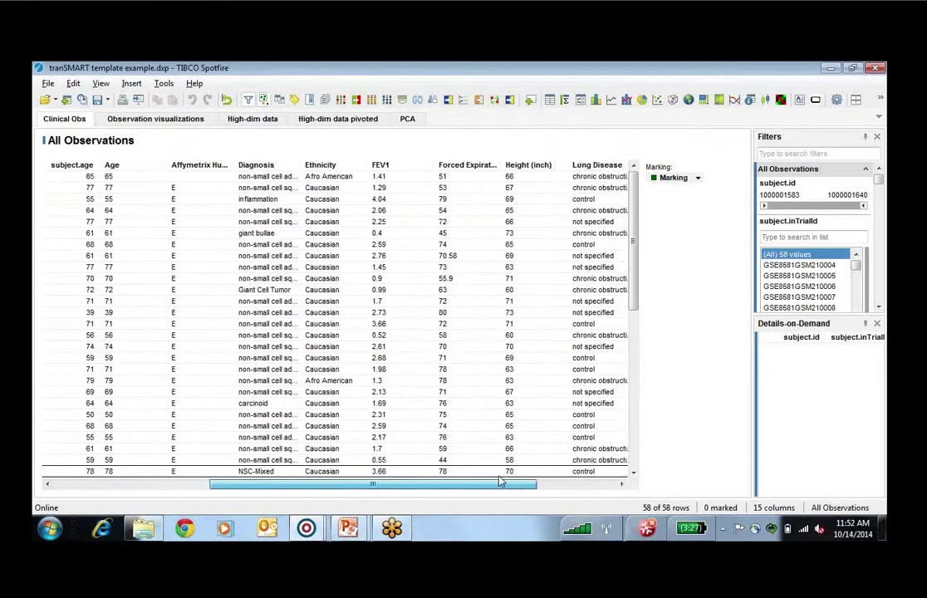
{"action": "left_click_drag", "start_coordinate": [502, 482], "coordinate": [593, 482]}
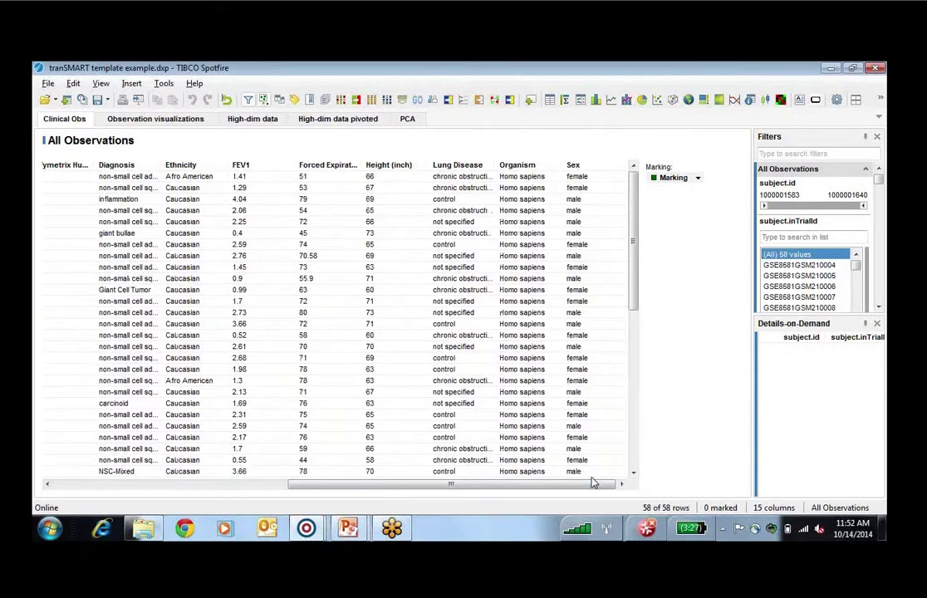
On the Observation visualizations page, color the Gender dist pie chart by Ethnicity, followed by Lung Disease.
{"action": "left_click", "coordinate": [143, 120]}
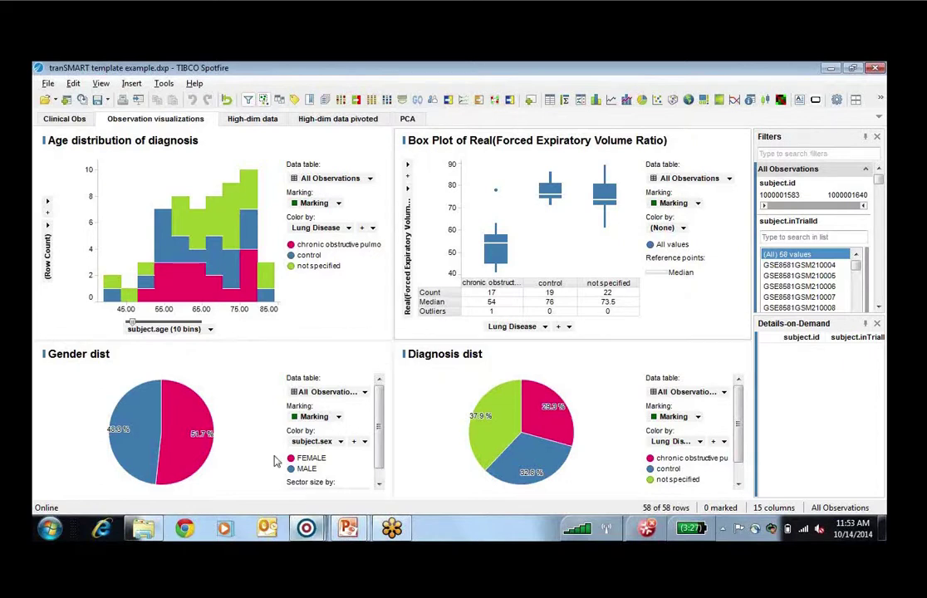
{"action": "left_click", "coordinate": [341, 443]}
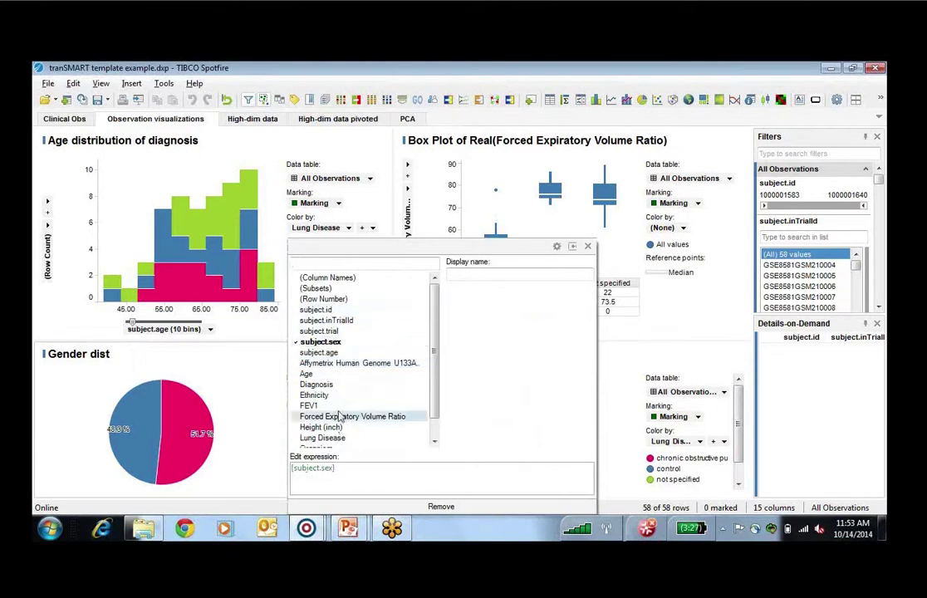
{"action": "left_click", "coordinate": [332, 396]}
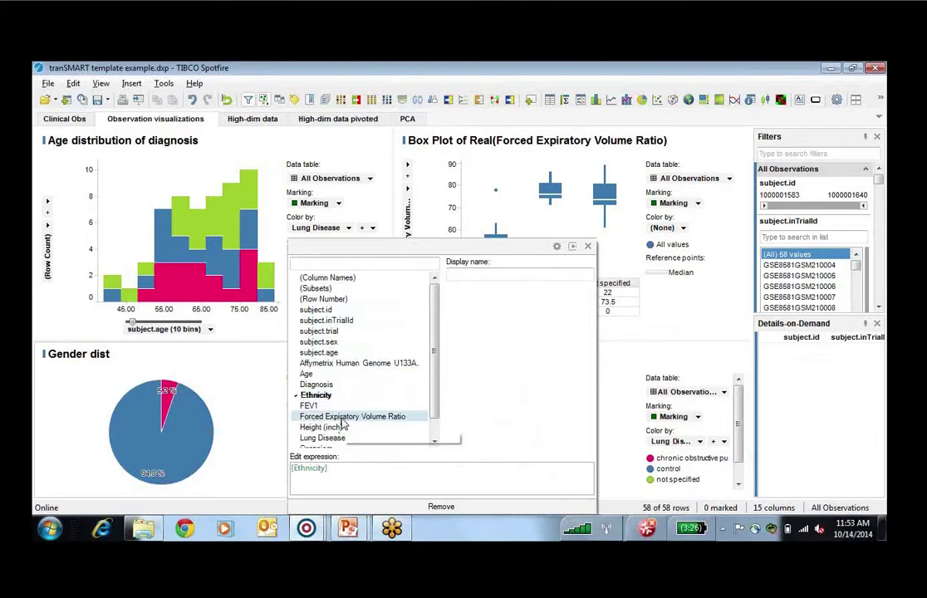
{"action": "scroll", "coordinate": [436, 438], "scroll_direction": "down", "scroll_amount": 1}
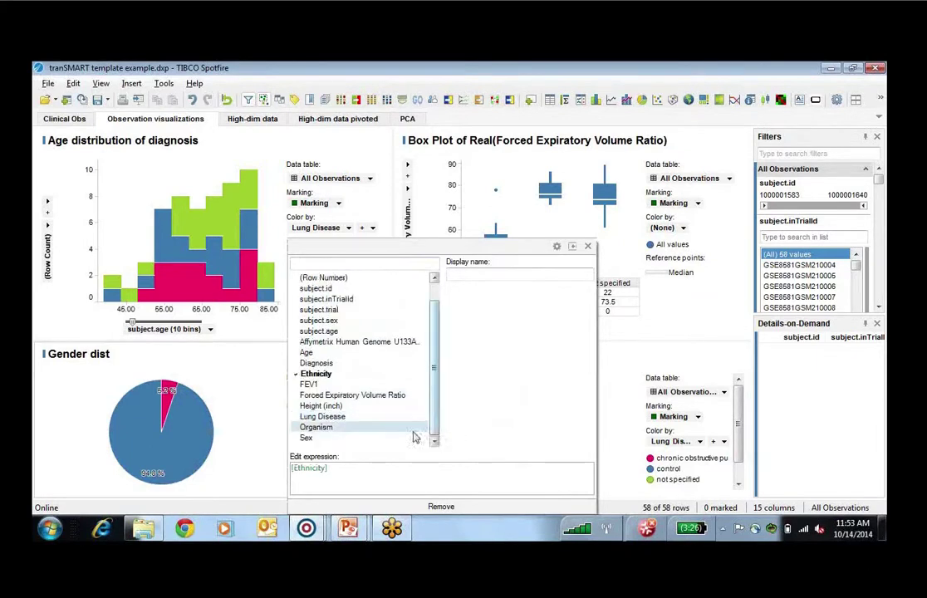
{"action": "left_click", "coordinate": [349, 418]}
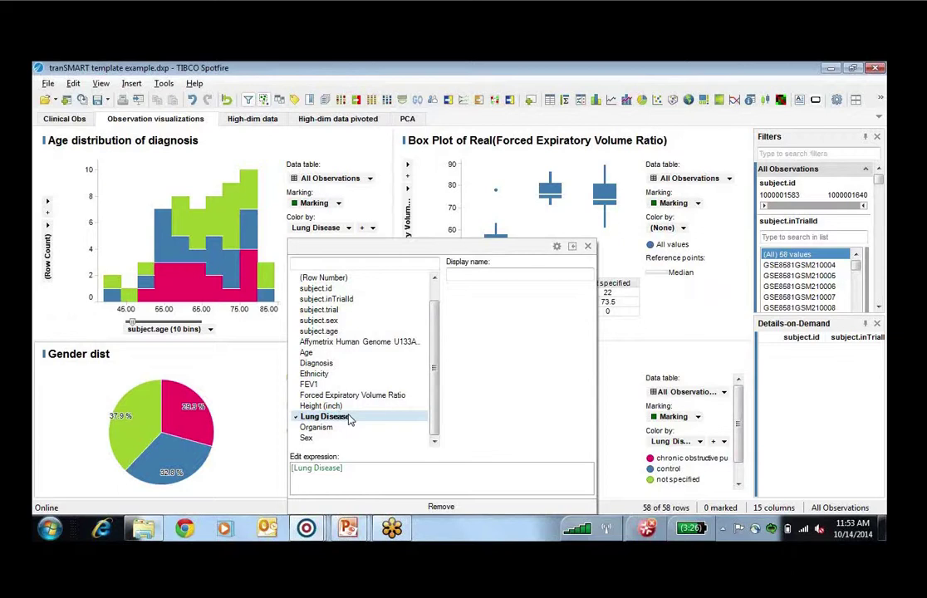
Examine the High-dim data, High-dim data pivoted and PCA pages of the template.
{"action": "left_click", "coordinate": [253, 120]}
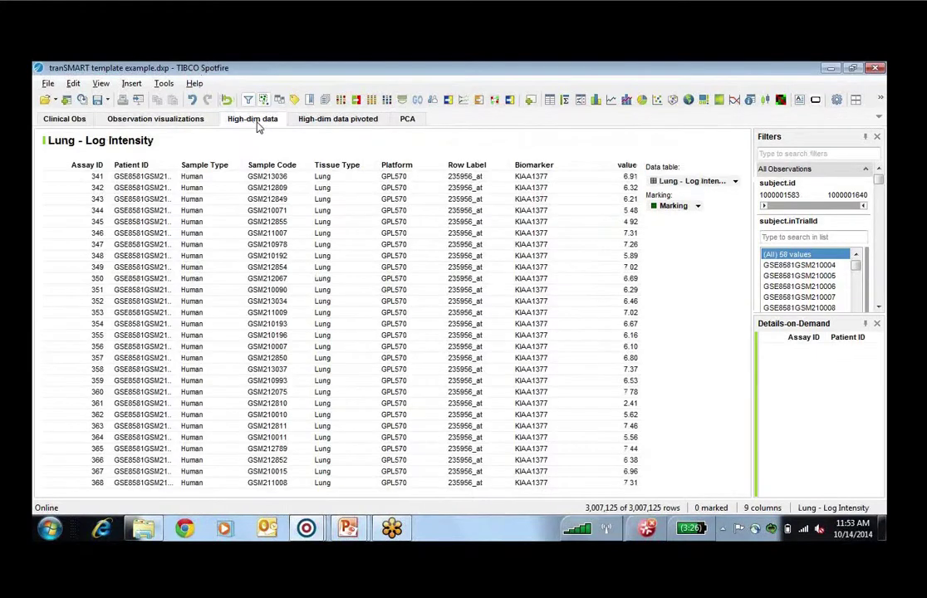
{"action": "left_click", "coordinate": [320, 120]}
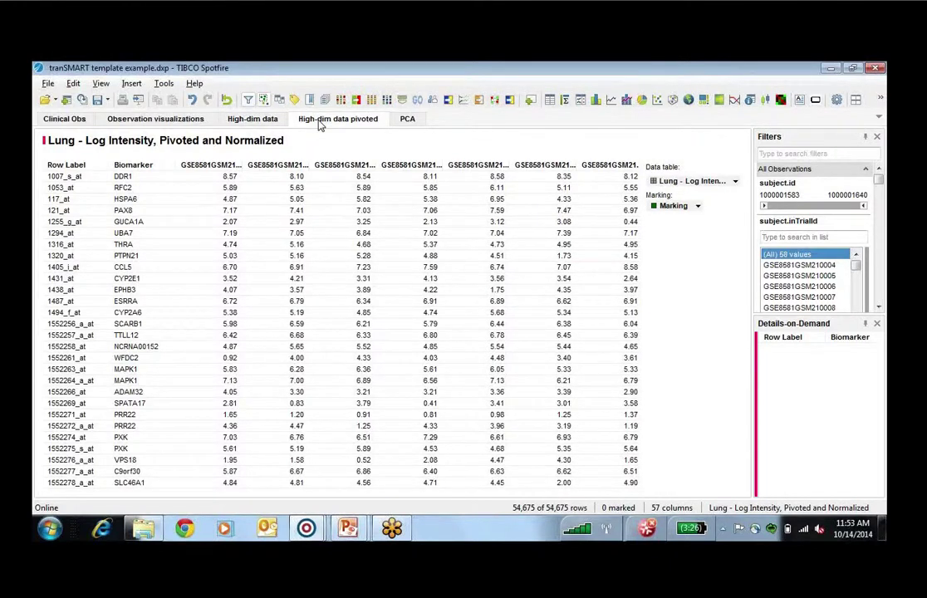
{"action": "left_click", "coordinate": [408, 121]}
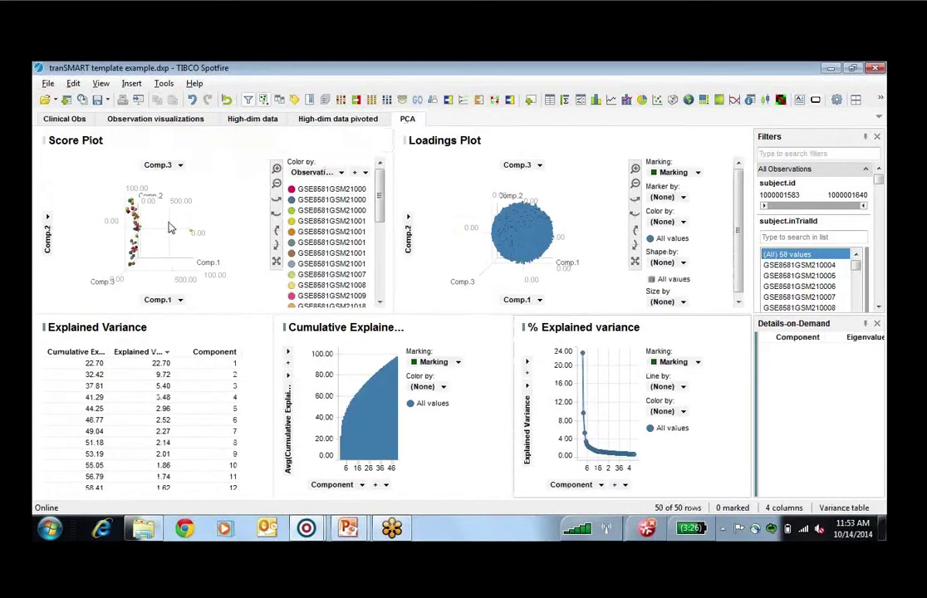
Inspect the columns available for coloring the PCA Score Plot, leaving its current choice in place.
{"action": "left_click", "coordinate": [342, 173]}
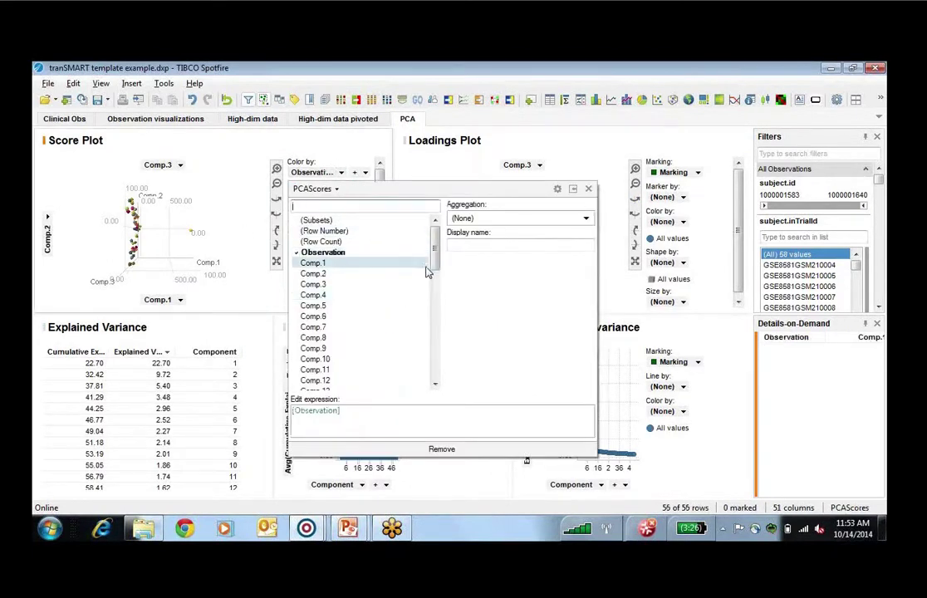
{"action": "left_click_drag", "start_coordinate": [436, 268], "coordinate": [407, 146]}
{"action": "left_click", "coordinate": [424, 167]}
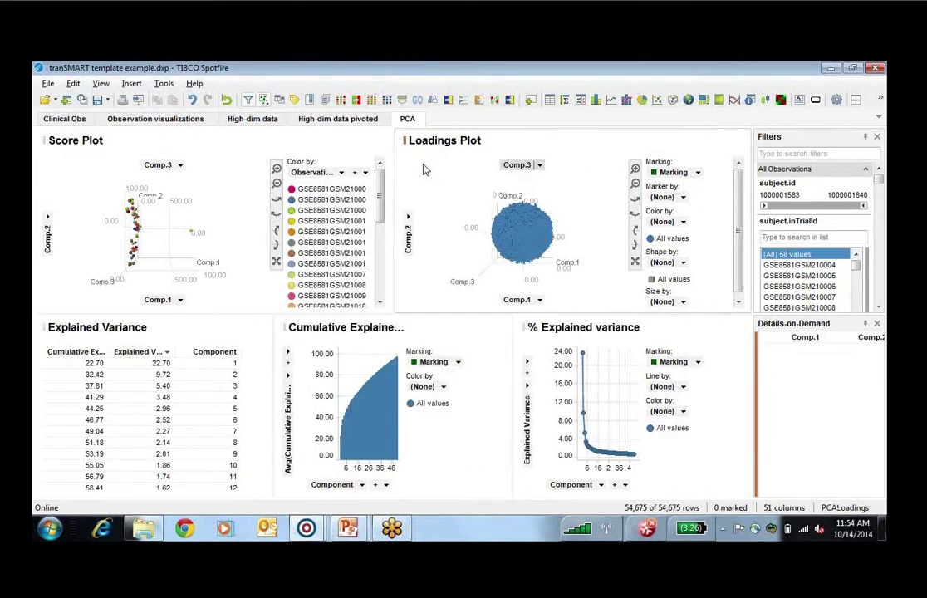
Mark the single outlier point far along the Comp.1 axis in the PCA Score Plot and delete its marked row.
{"action": "right_click", "coordinate": [192, 234]}
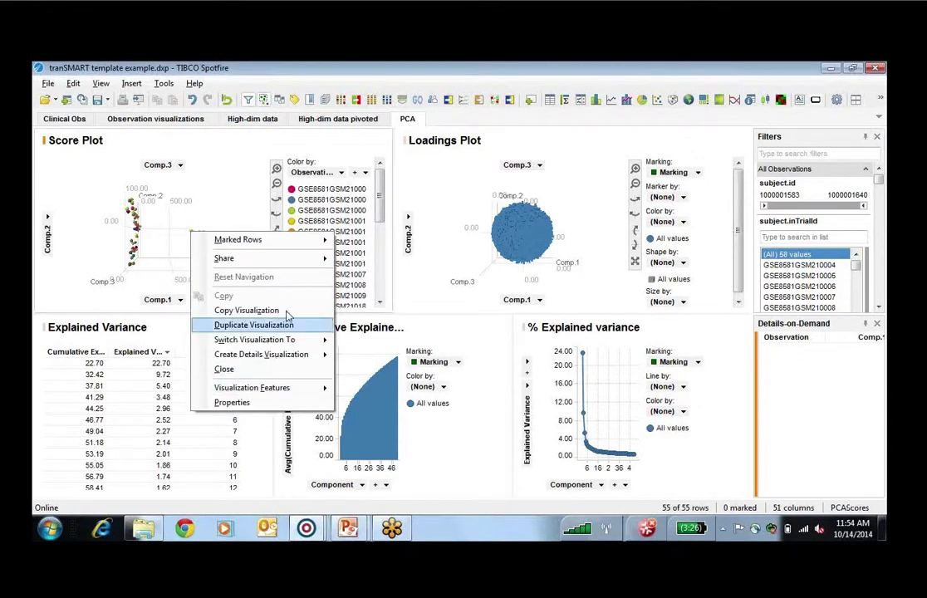
{"action": "mouse_move", "coordinate": [307, 240]}
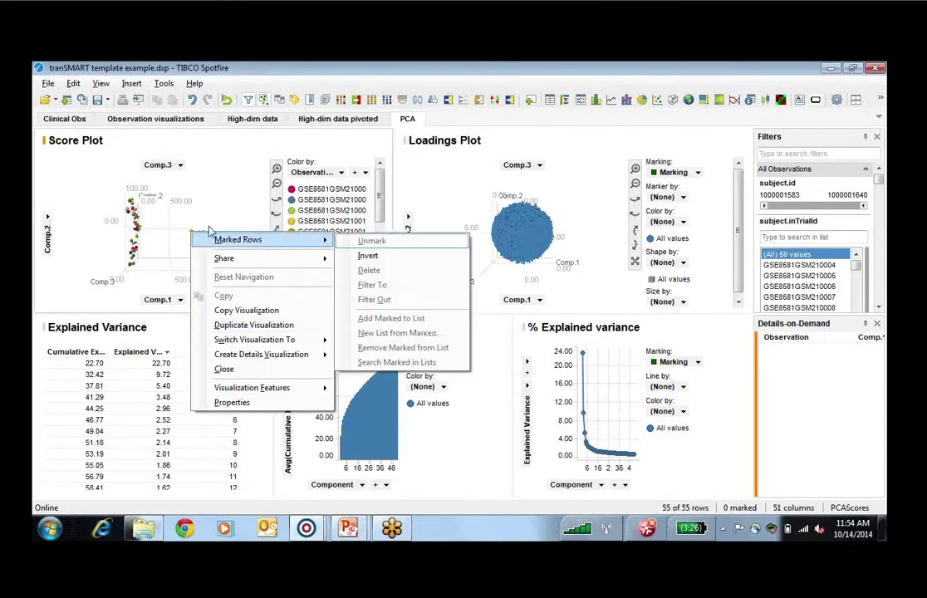
{"action": "left_click", "coordinate": [185, 230]}
{"action": "left_click", "coordinate": [190, 235]}
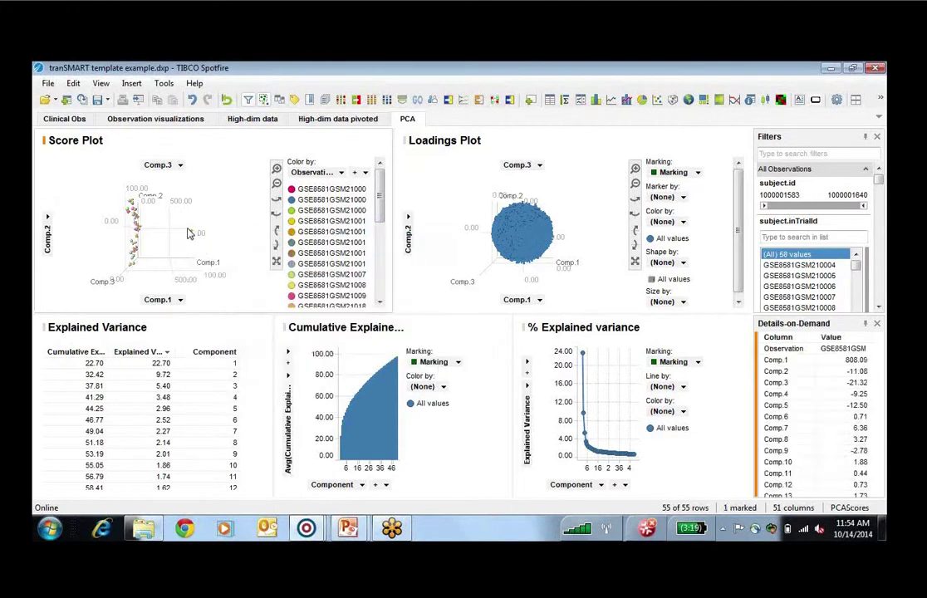
{"action": "right_click", "coordinate": [190, 233]}
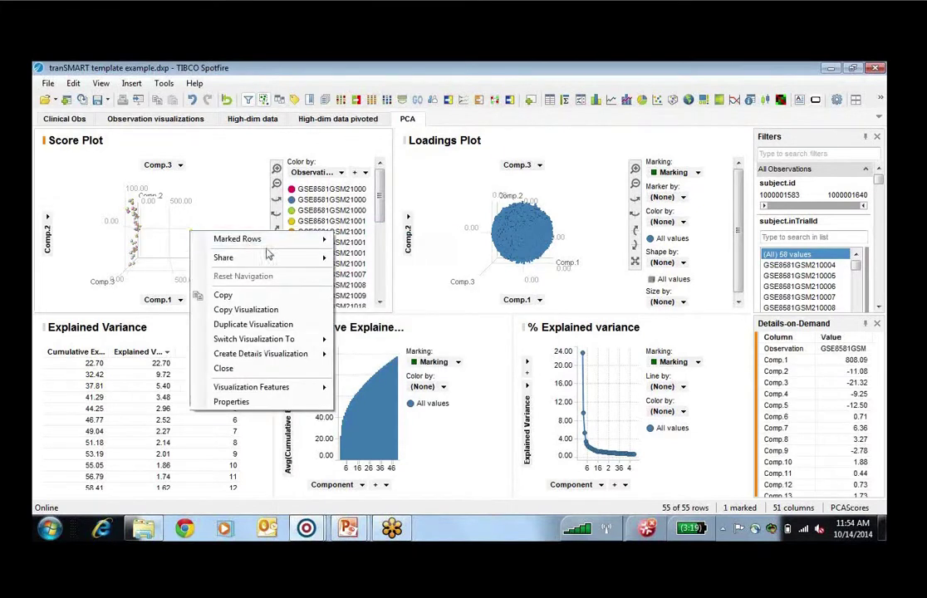
{"action": "mouse_move", "coordinate": [249, 239]}
{"action": "left_click", "coordinate": [365, 264]}
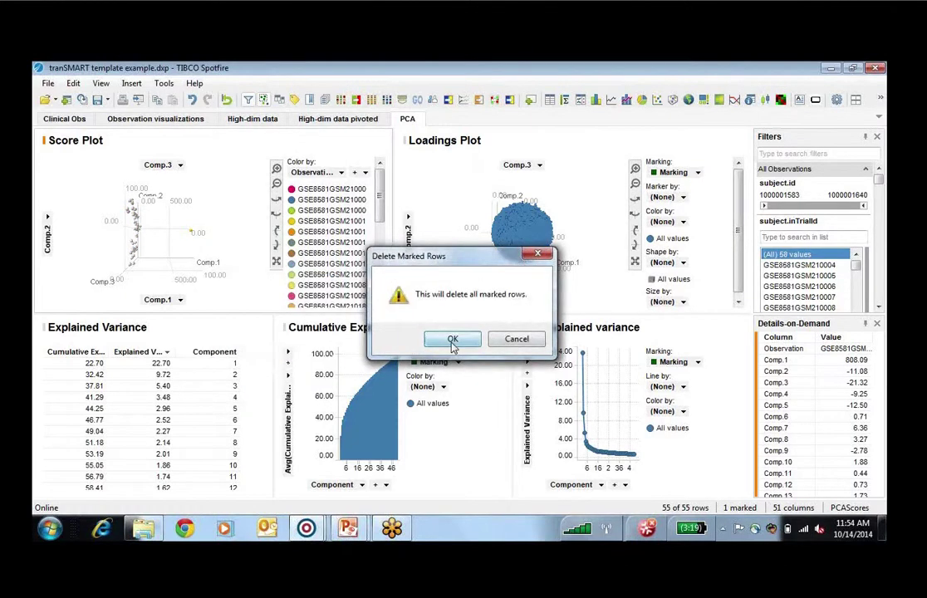
{"action": "left_click", "coordinate": [453, 341]}
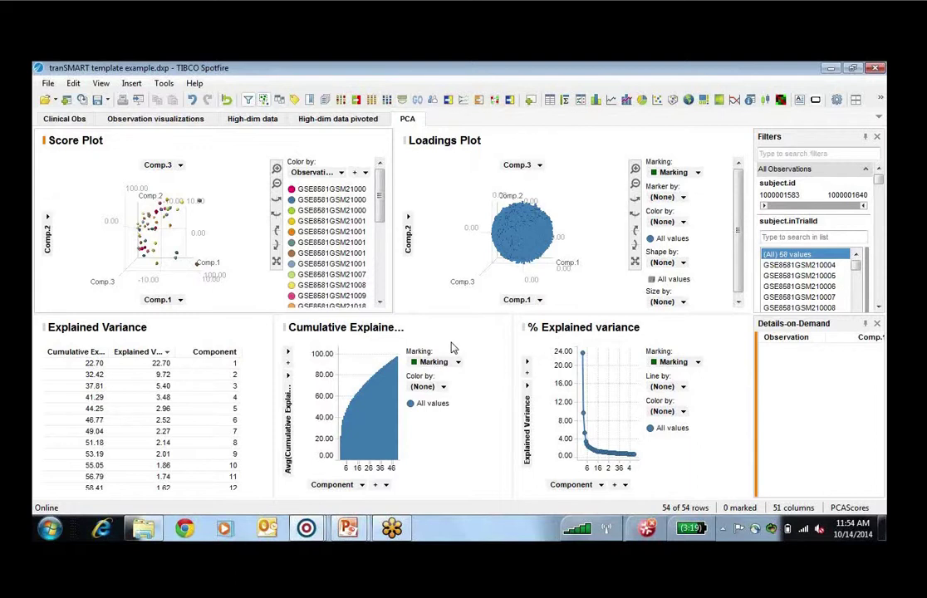
Review the tranSMART studies and GSE8581 tables available for opening, and switch to the GSE8581 (Expression transformation).dxp analysis.
{"action": "left_click", "coordinate": [84, 100]}
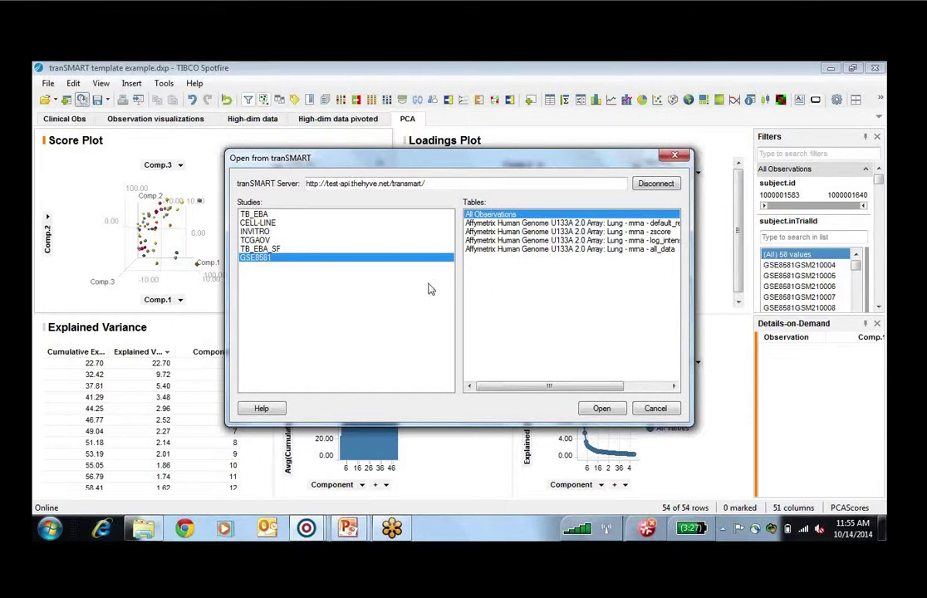
{"action": "left_click", "coordinate": [654, 409]}
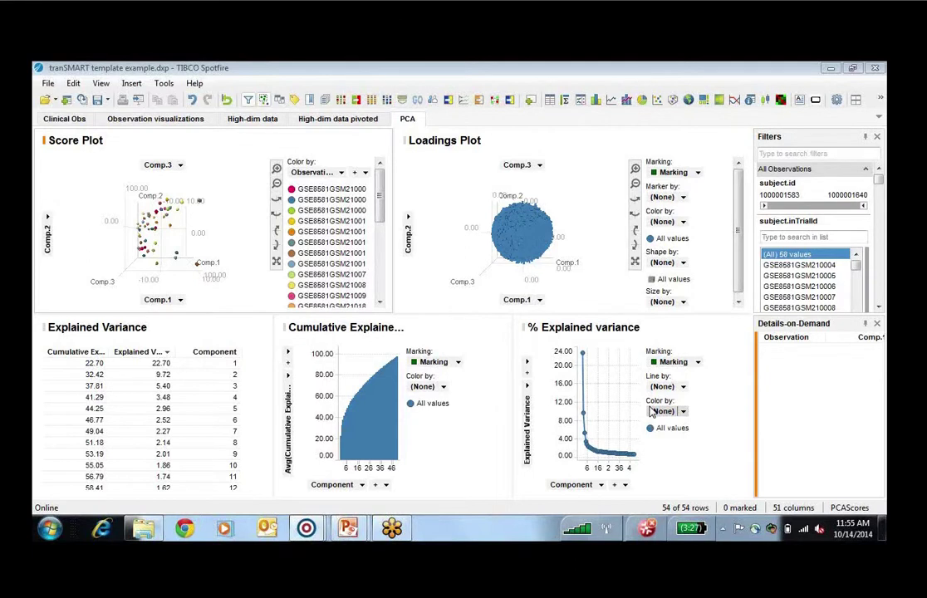
{"action": "key", "text": "alt+Tab"}
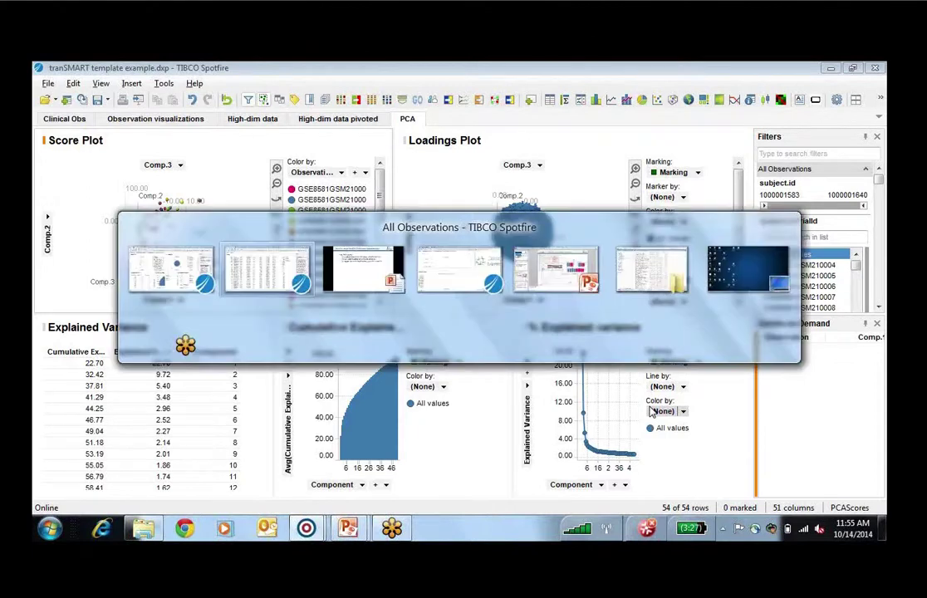
{"action": "key", "text": "alt+Tab"}
{"action": "key", "text": "alt+Tab"}
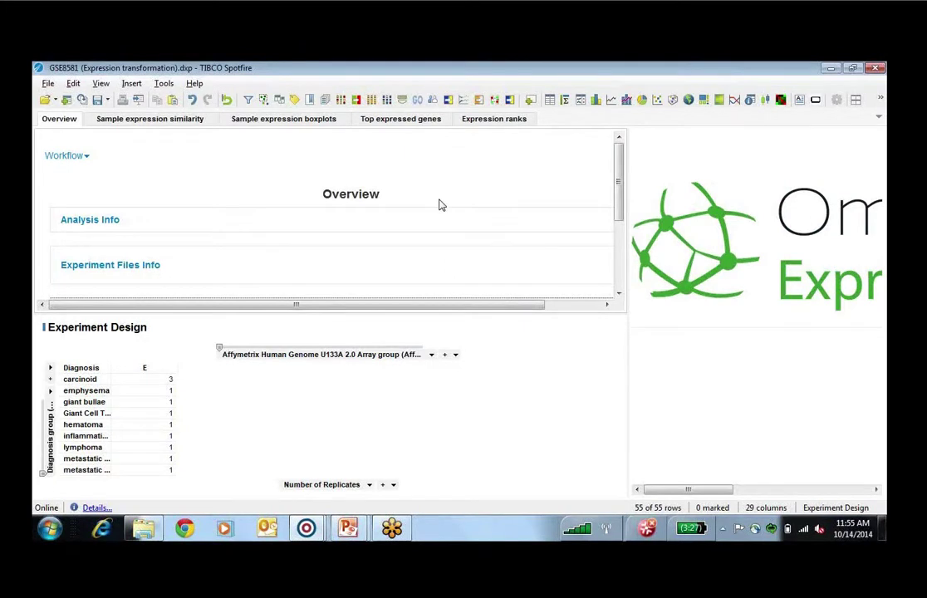
Start an OmicsOffice ExpressionExplorer analysis from TranSMART using study GSE8581's Affymetrix Human Genome U133A 2.0 Array Lung log_intensity table, and proceed.
{"action": "left_click", "coordinate": [173, 86]}
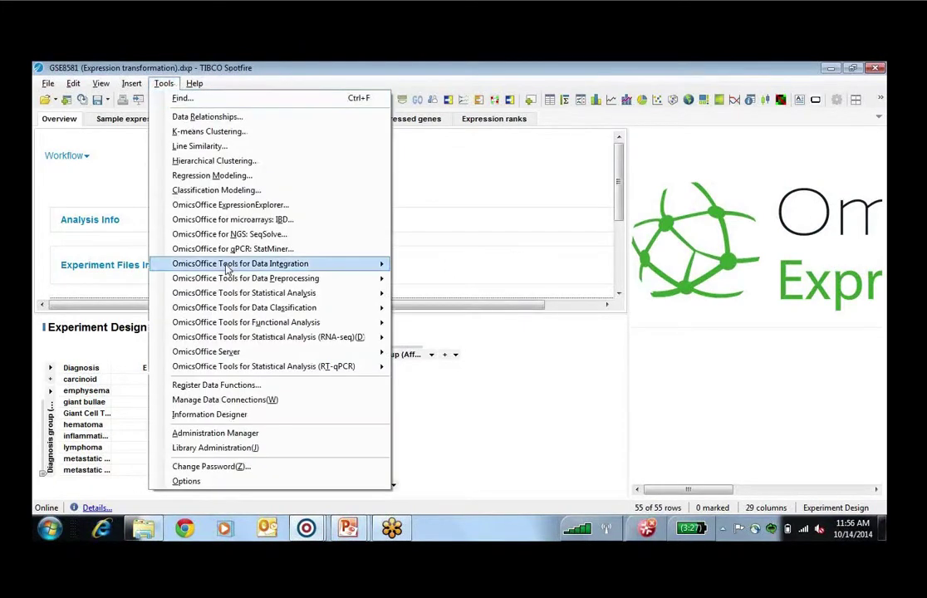
{"action": "left_click", "coordinate": [214, 208]}
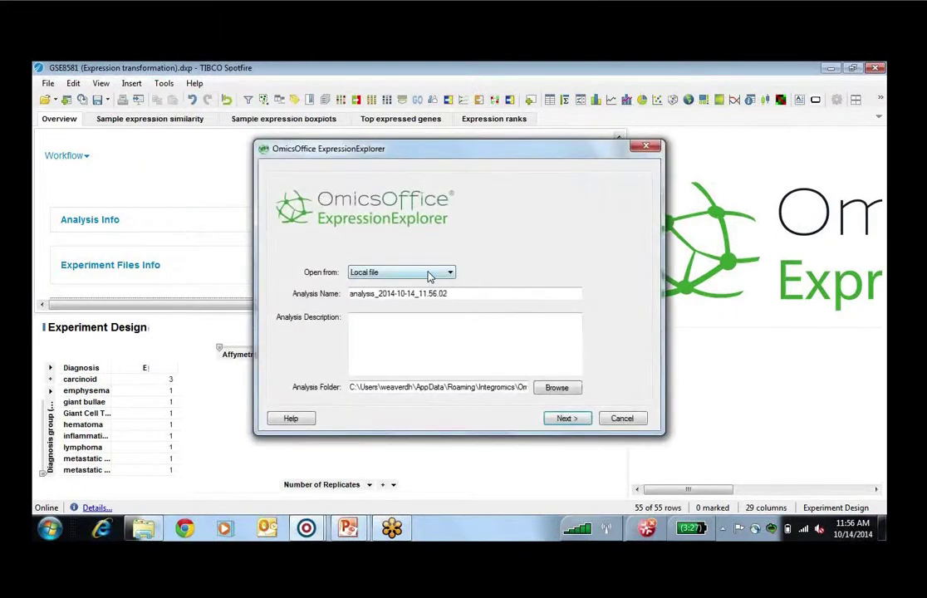
{"action": "left_click", "coordinate": [429, 275]}
{"action": "left_click", "coordinate": [421, 319]}
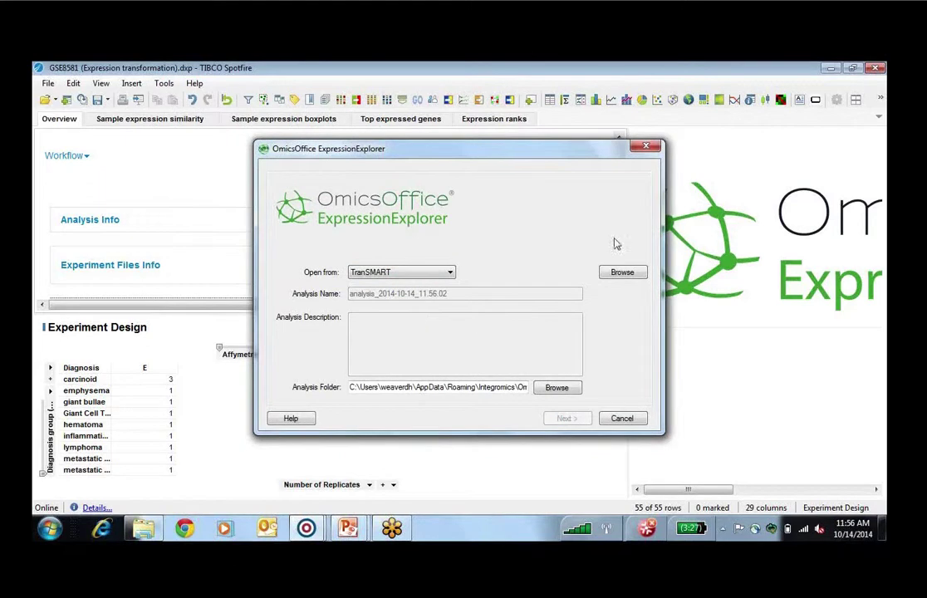
{"action": "left_click", "coordinate": [620, 272]}
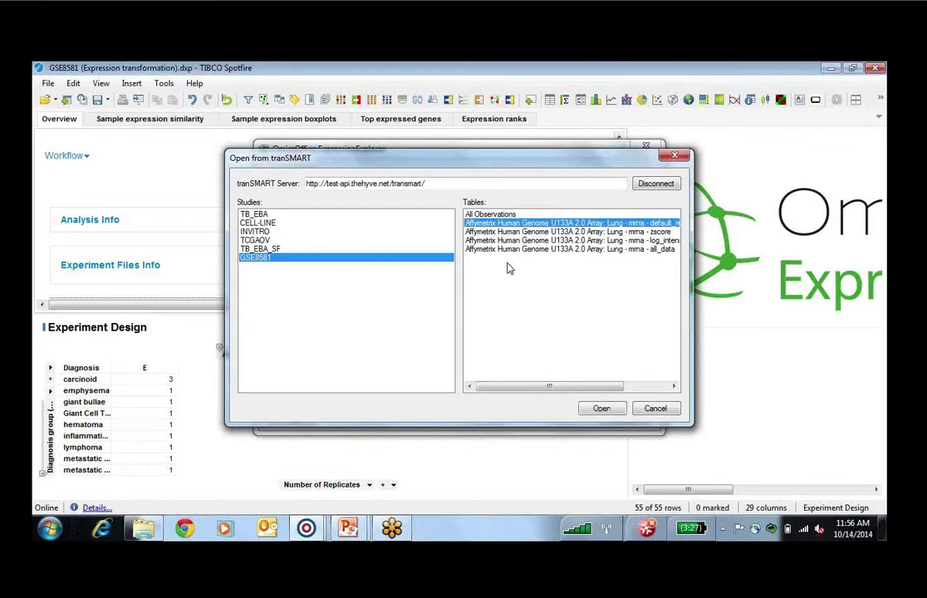
{"action": "left_click", "coordinate": [512, 241]}
{"action": "left_click", "coordinate": [597, 408]}
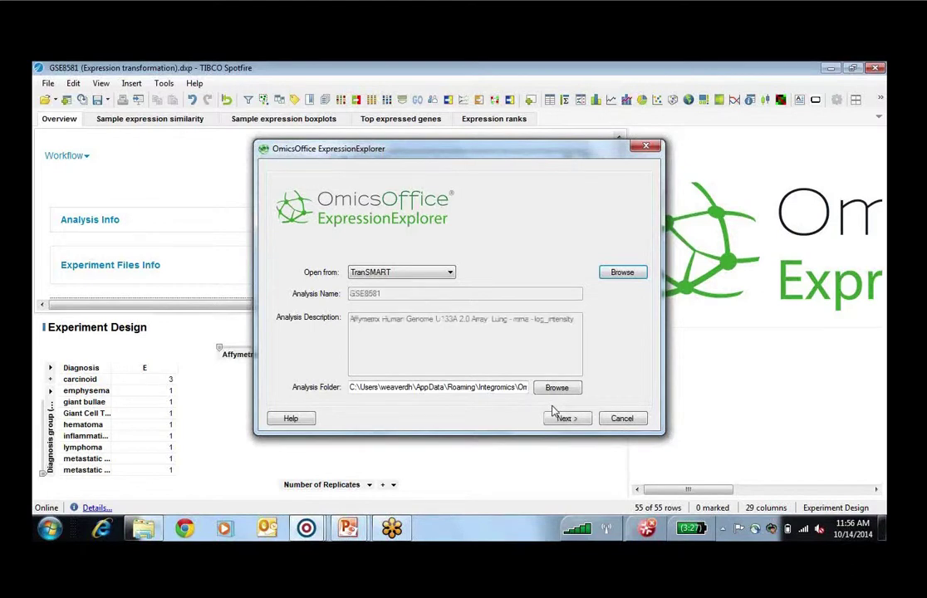
{"action": "left_click", "coordinate": [562, 418]}
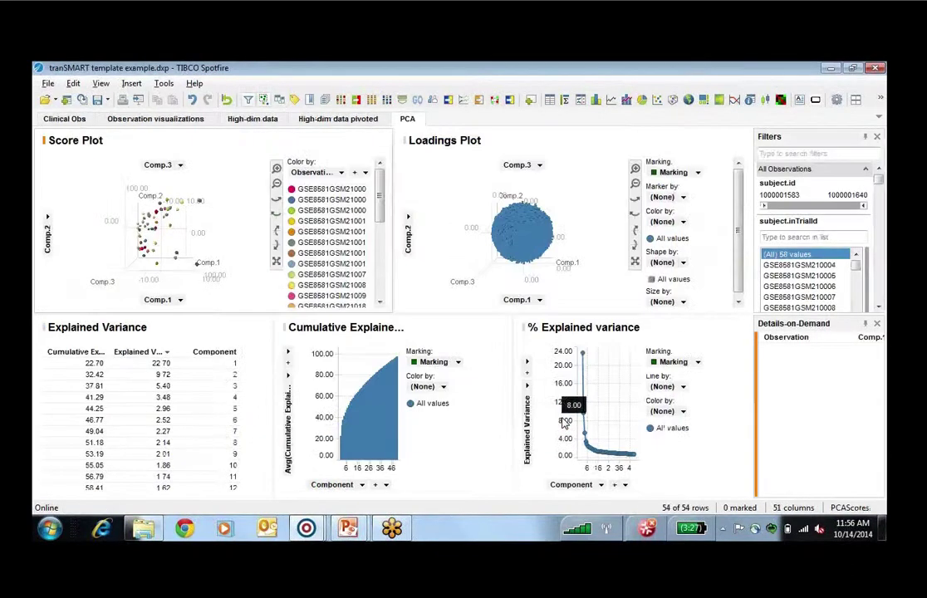